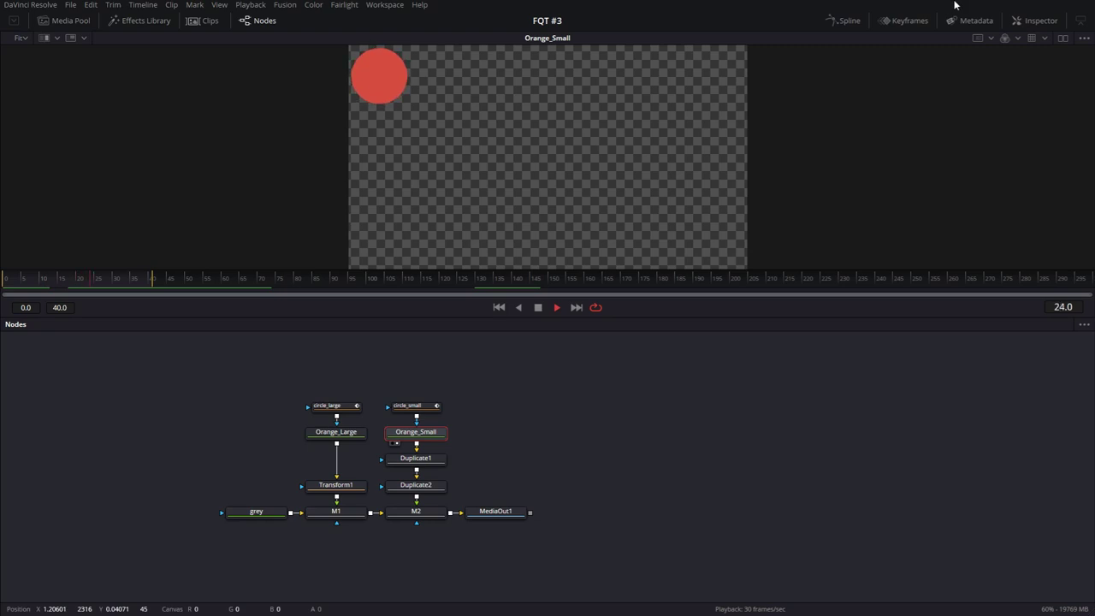
# Display circle_small's Width animation as a full S-curve fitted in the spline editor, then replay it
pyautogui.click(845, 21)
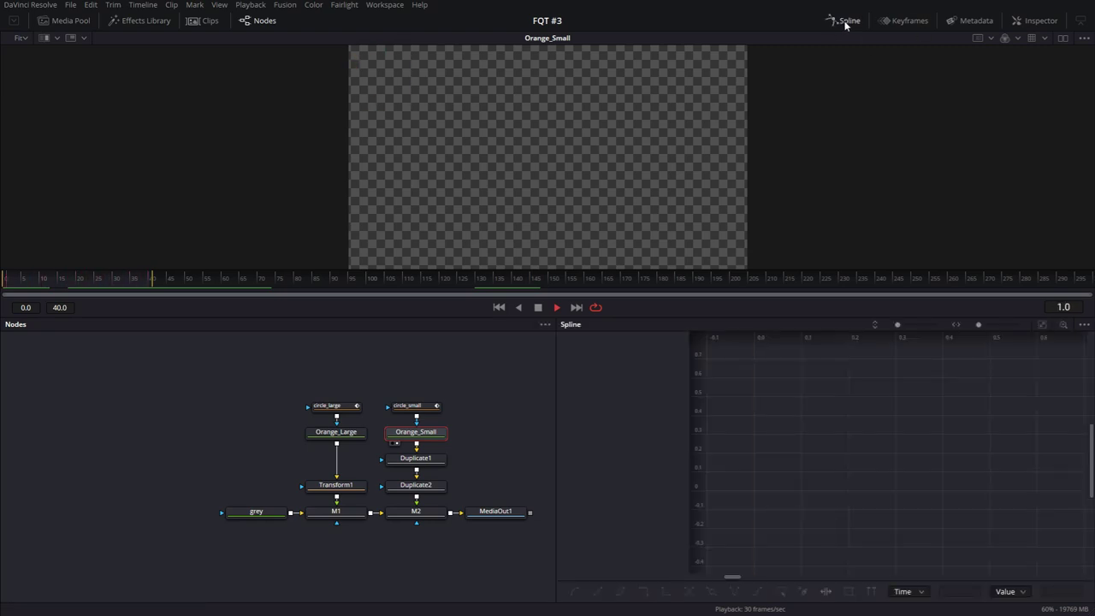
pyautogui.press('space')
pyautogui.click(424, 408)
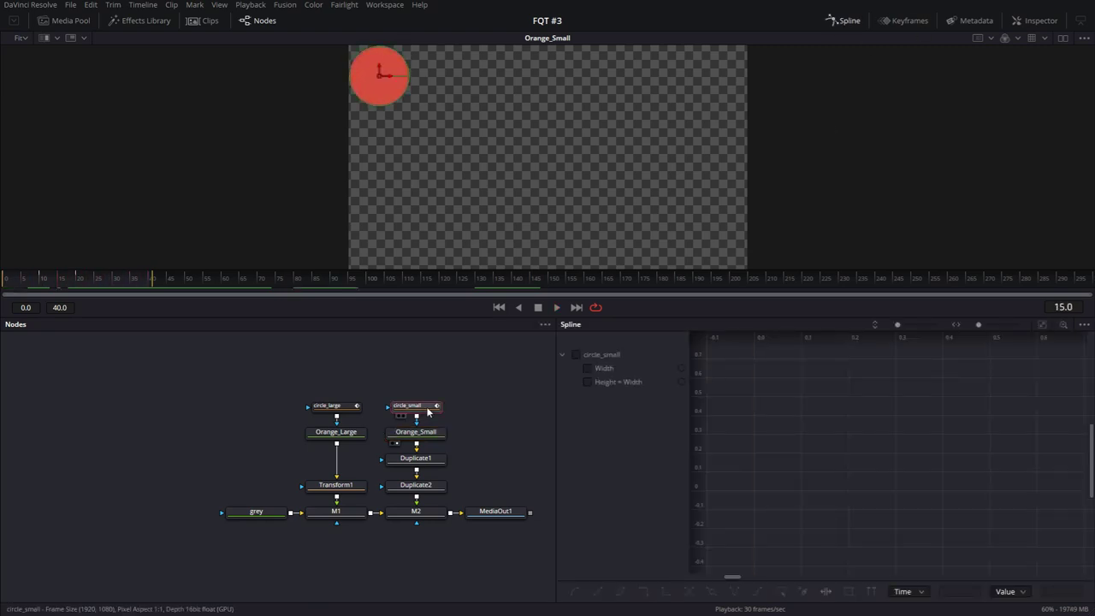
pyautogui.click(588, 368)
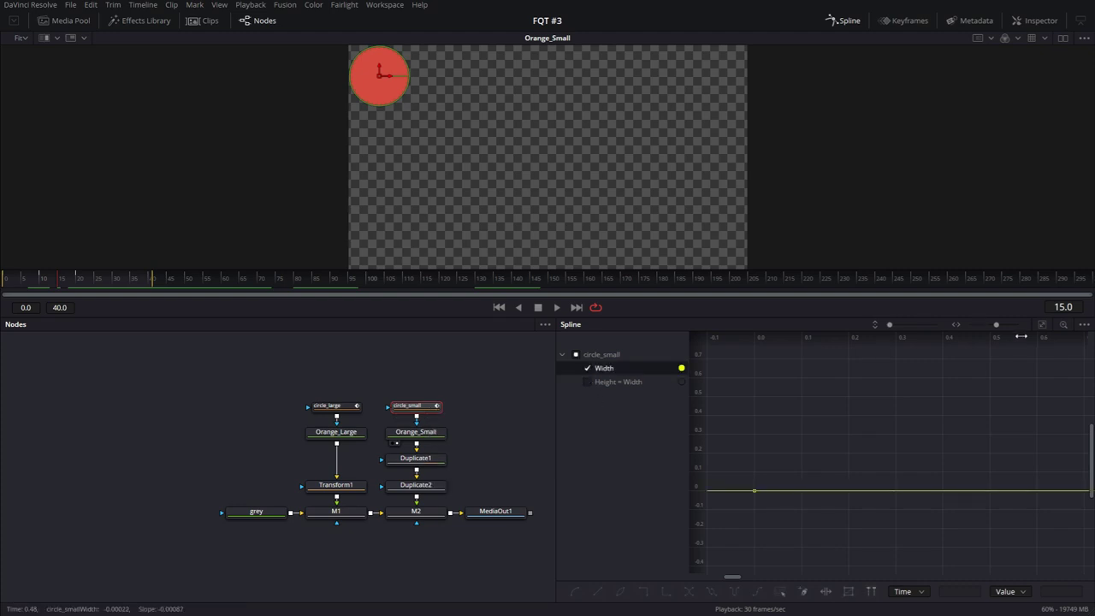
pyautogui.click(1045, 323)
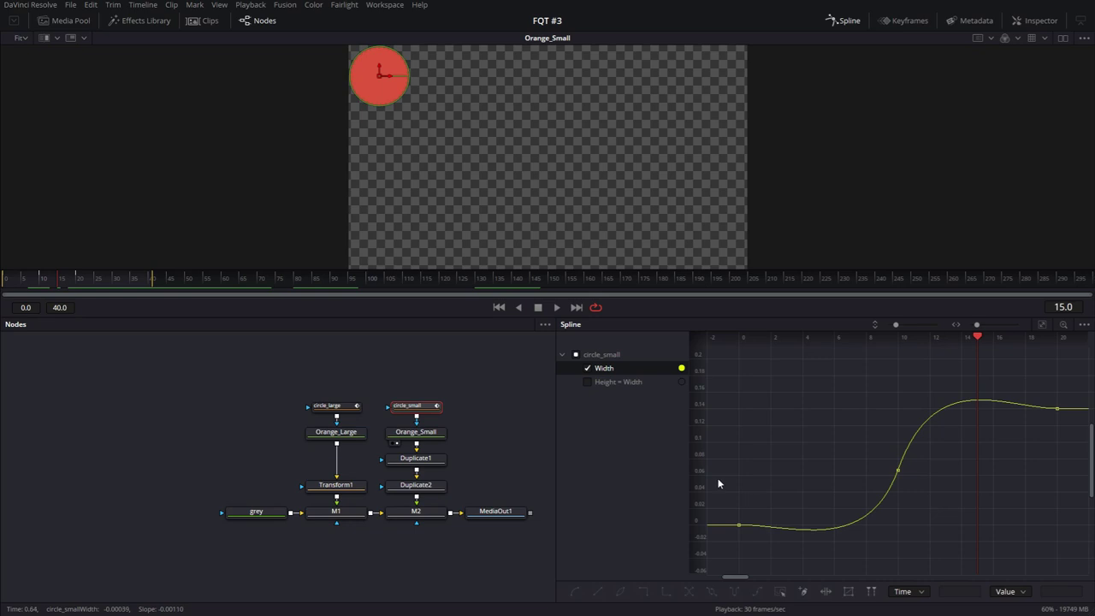
pyautogui.click(556, 307)
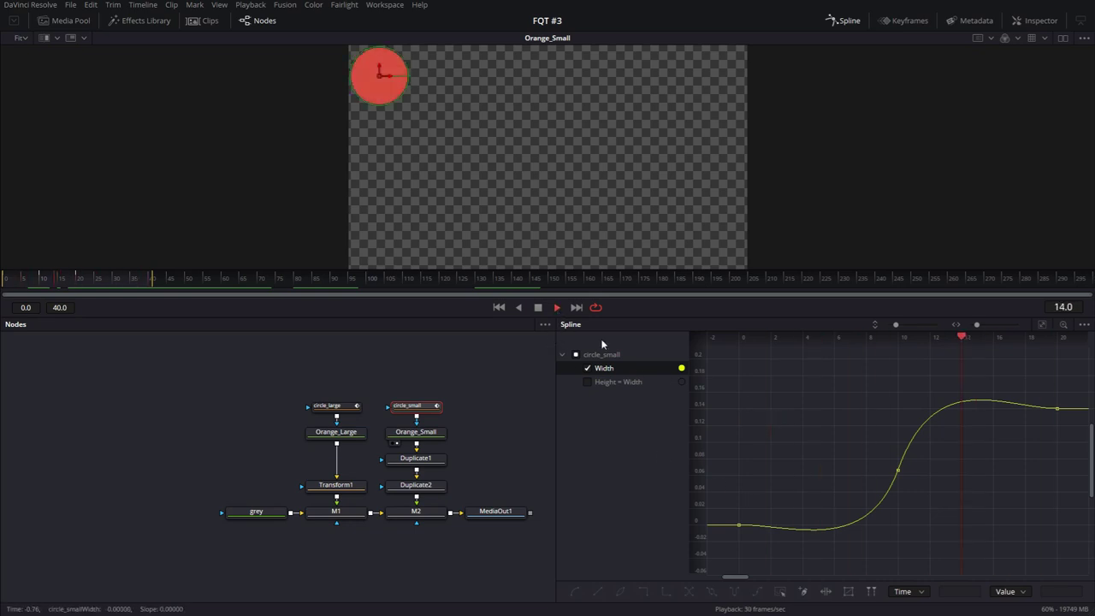
pyautogui.click(538, 308)
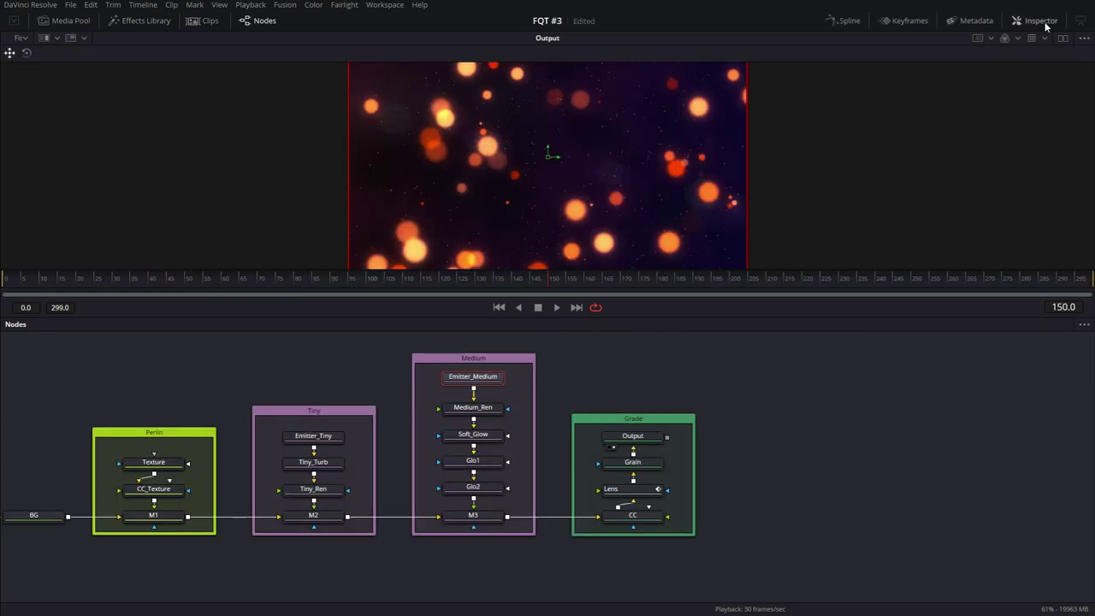
# Raise the end point of Emitter_Medium's Blur Over Life curve slightly and view it enlarged in the spline editor
pyautogui.click(1039, 21)
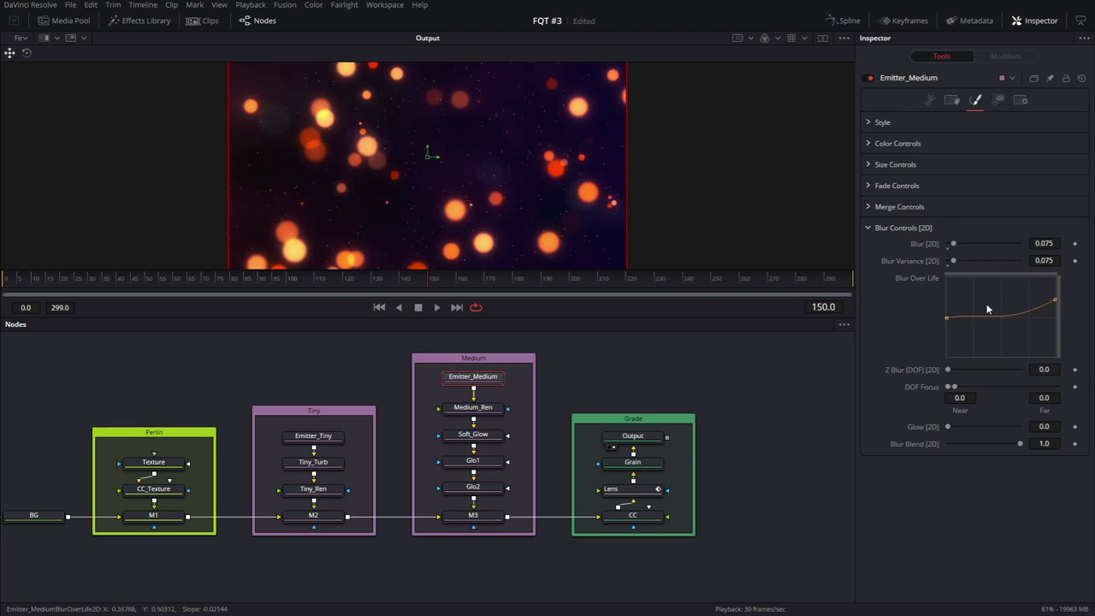
pyautogui.click(1054, 301)
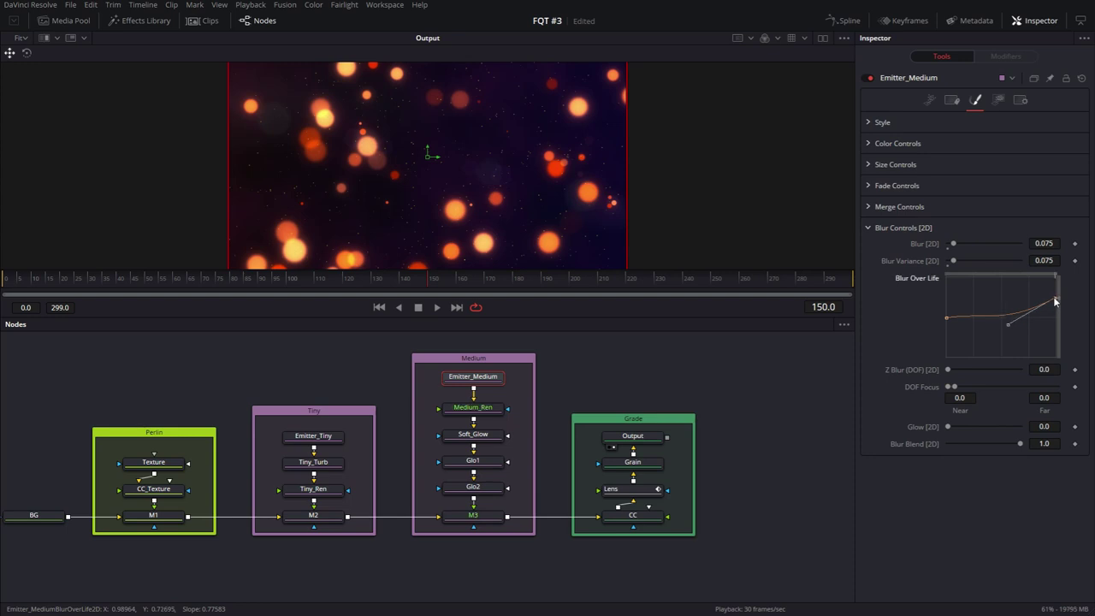
pyautogui.moveTo(1054, 299); pyautogui.dragTo(1055, 295)
pyautogui.click(1010, 321)
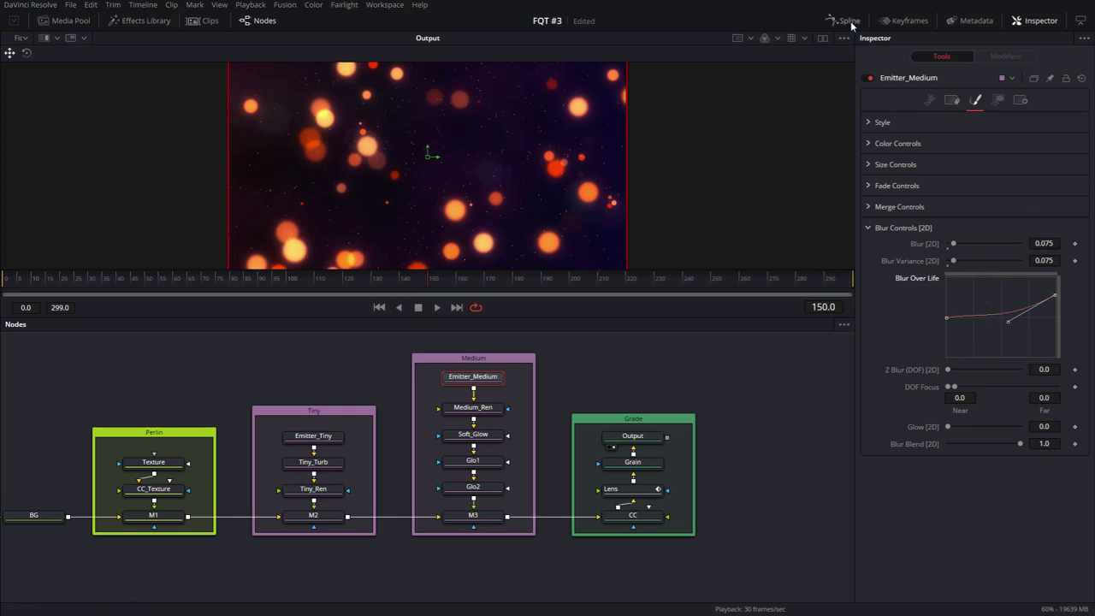
pyautogui.doubleClick(1000, 301)
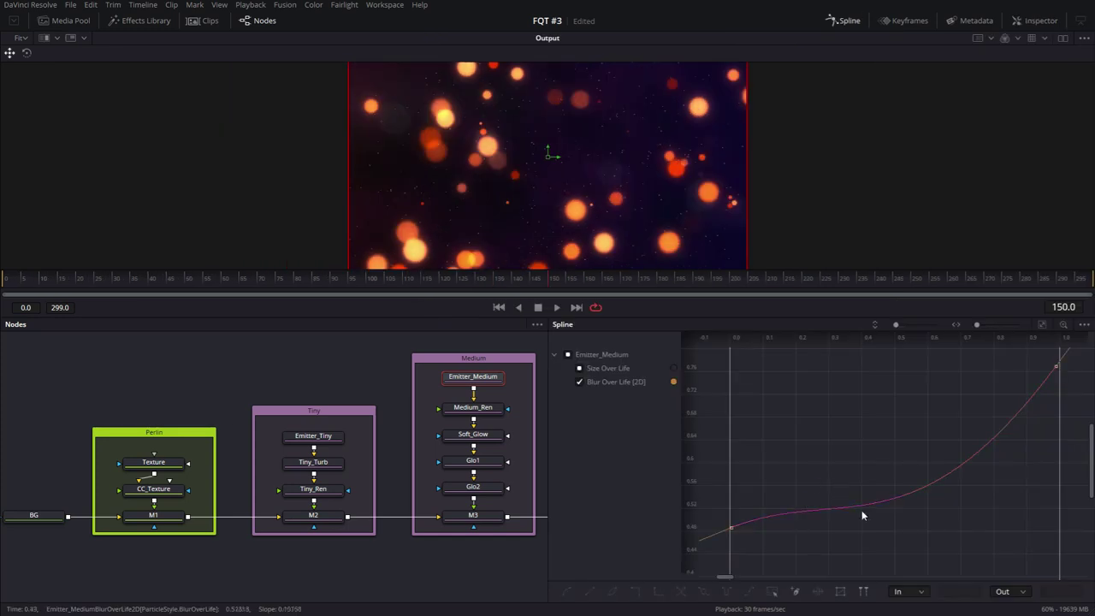
pyautogui.click(796, 514)
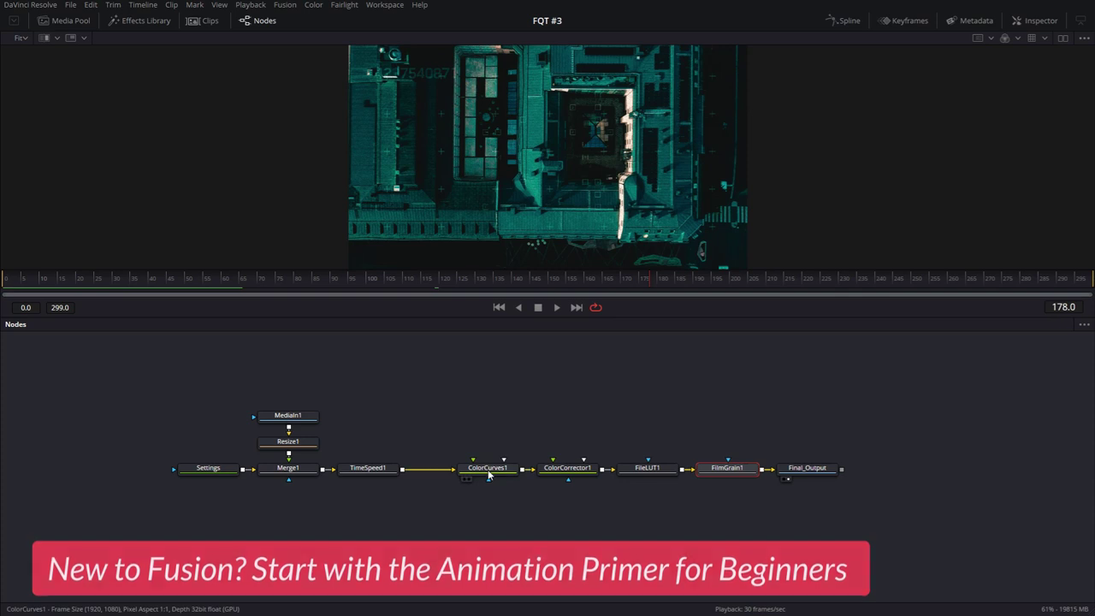
# Add control points to bend ColorCurves1's red curve and fit the whole curve in the spline editor
pyautogui.click(488, 468)
pyautogui.click(1040, 19)
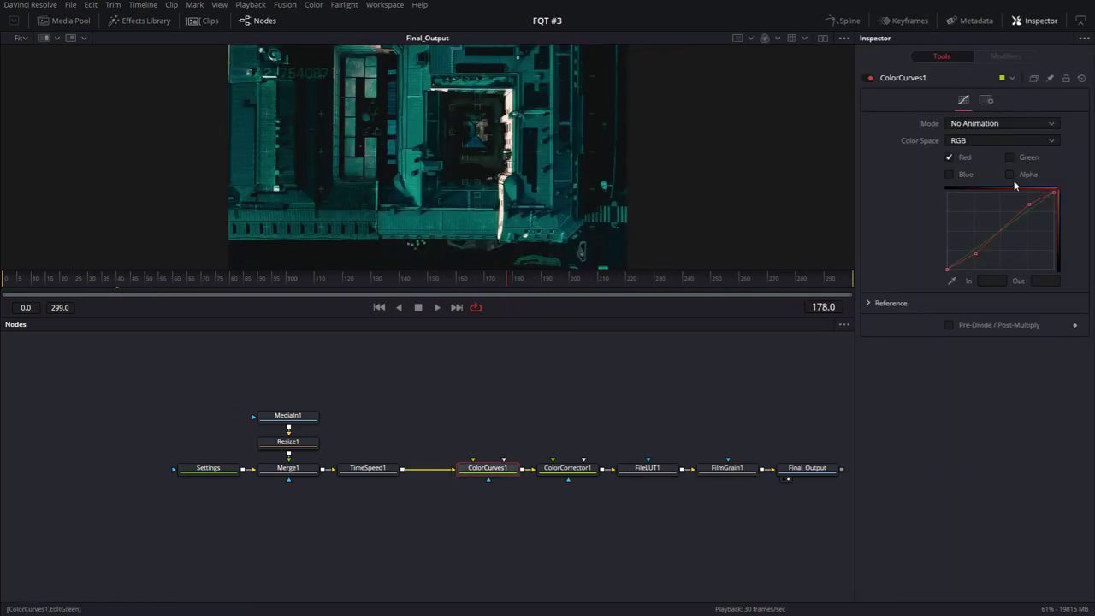
pyautogui.moveTo(977, 258)
pyautogui.mouseDown()
pyautogui.moveTo(985, 234)
pyautogui.moveTo(978, 242)
pyautogui.mouseUp()
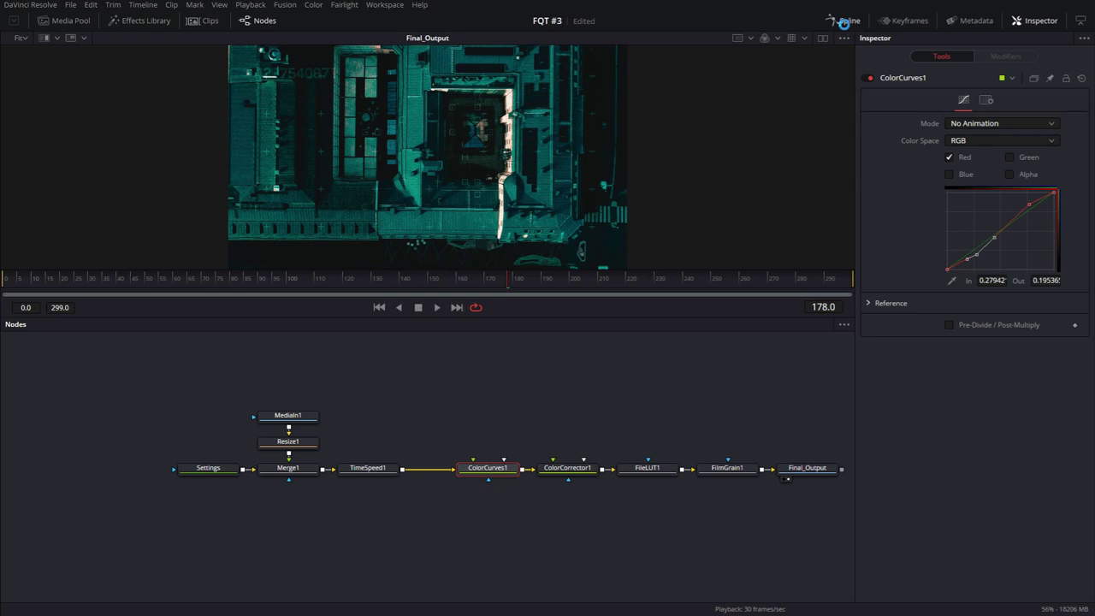
pyautogui.click(845, 23)
pyautogui.click(1036, 20)
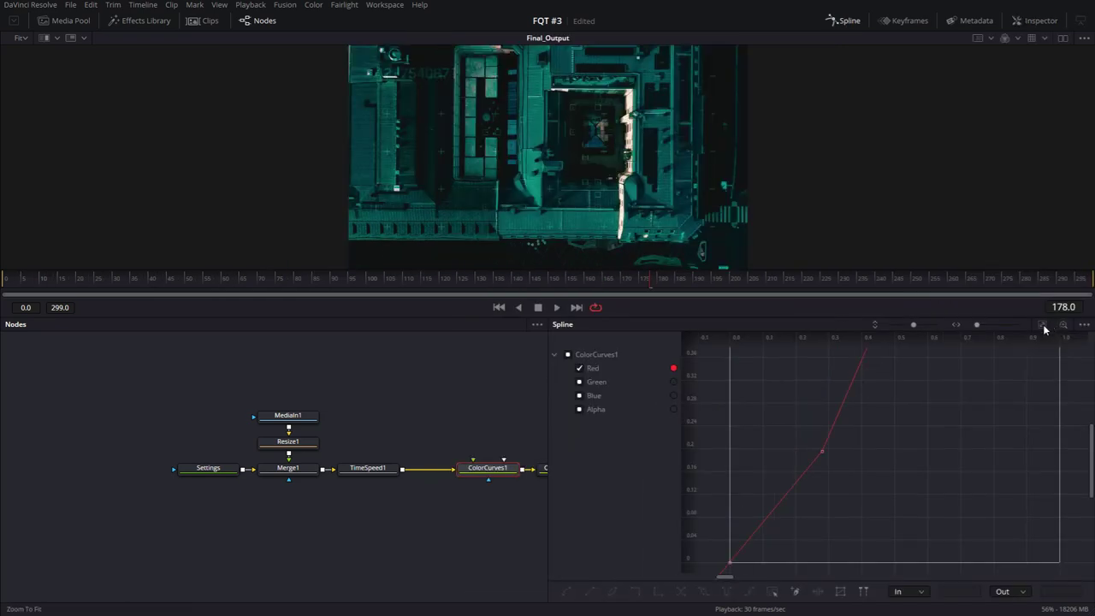
pyautogui.click(1044, 325)
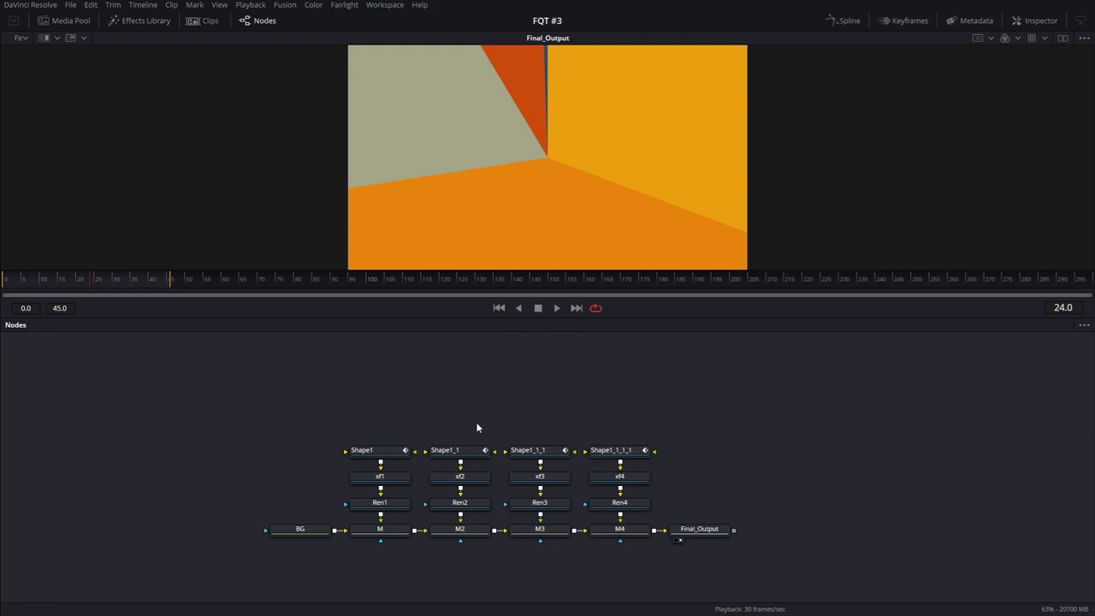
# Select the three duplicated shape nodes and rename Shape1_1 to Shape2
pyautogui.click(457, 453)
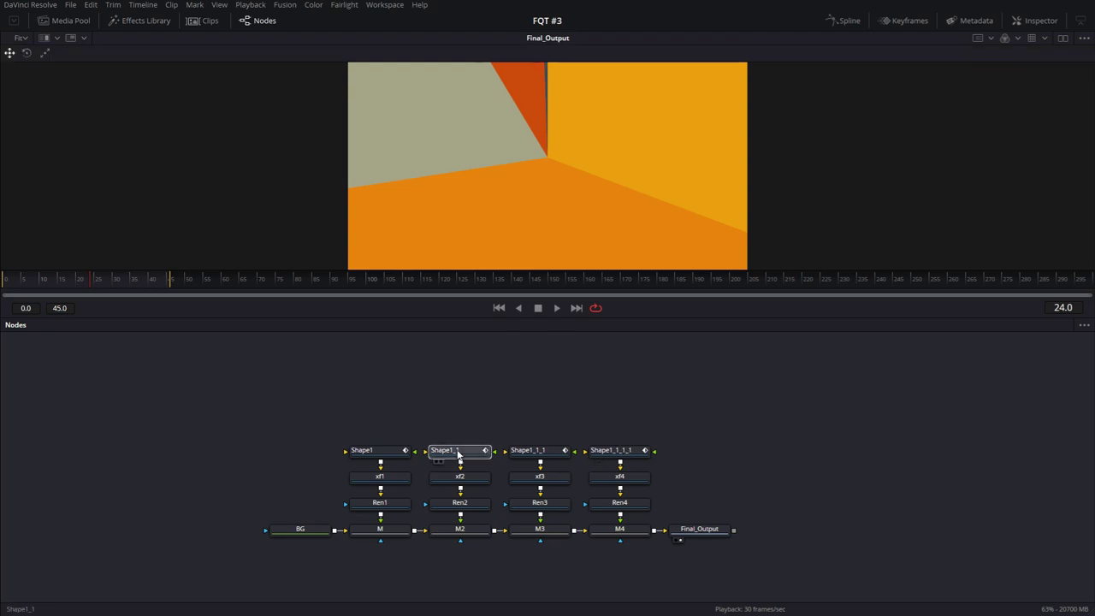
pyautogui.keyDown('ctrl'); pyautogui.click(553, 458); pyautogui.keyUp('ctrl')
pyautogui.keyDown('ctrl'); pyautogui.click(623, 454); pyautogui.keyUp('ctrl')
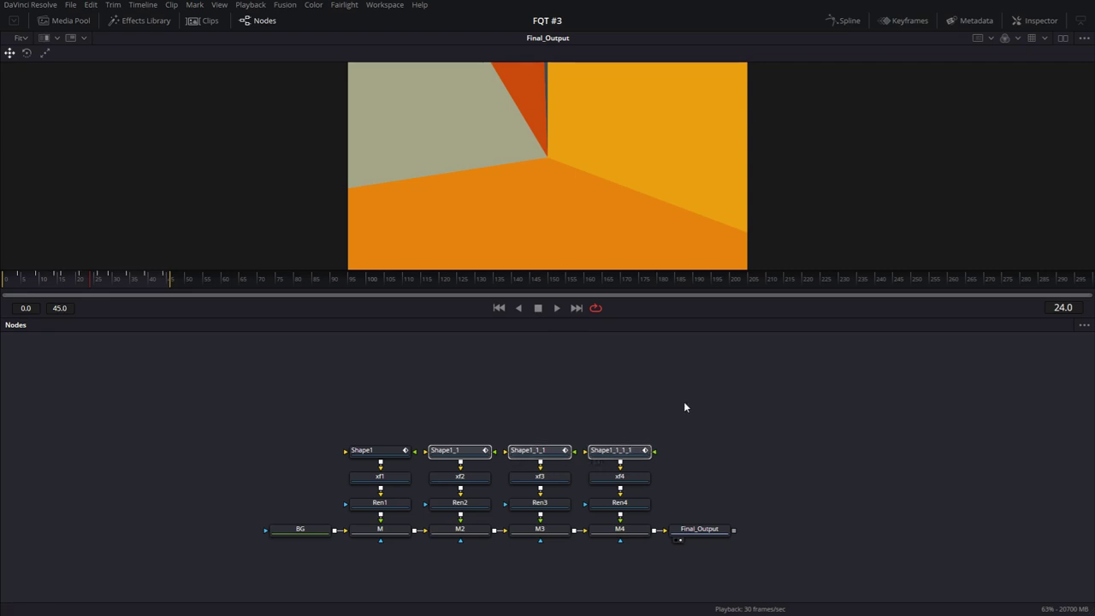
pyautogui.press('F2')
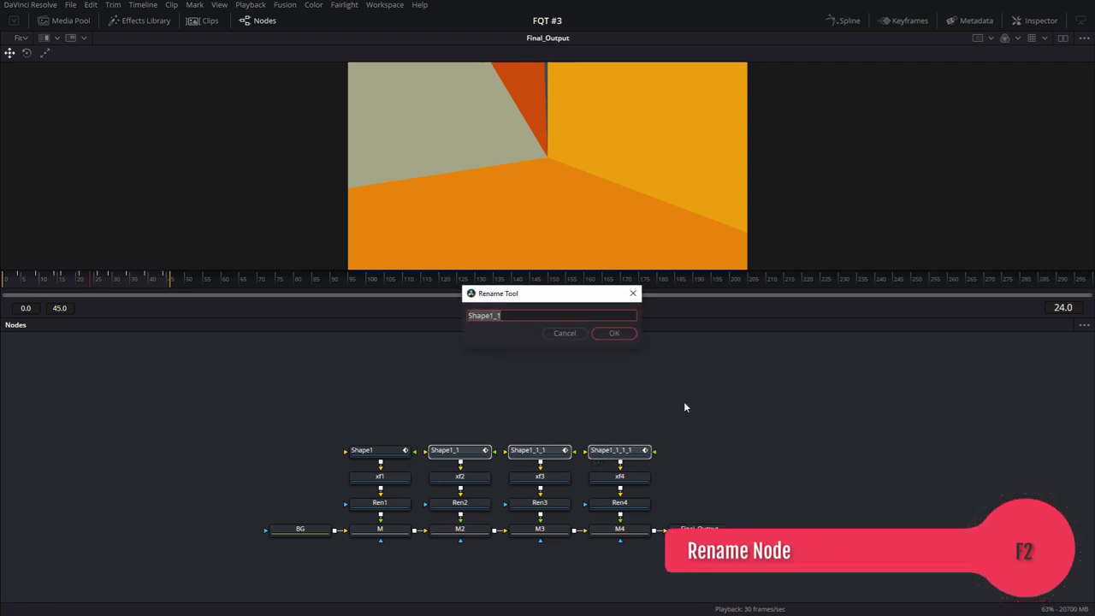
pyautogui.press('End')
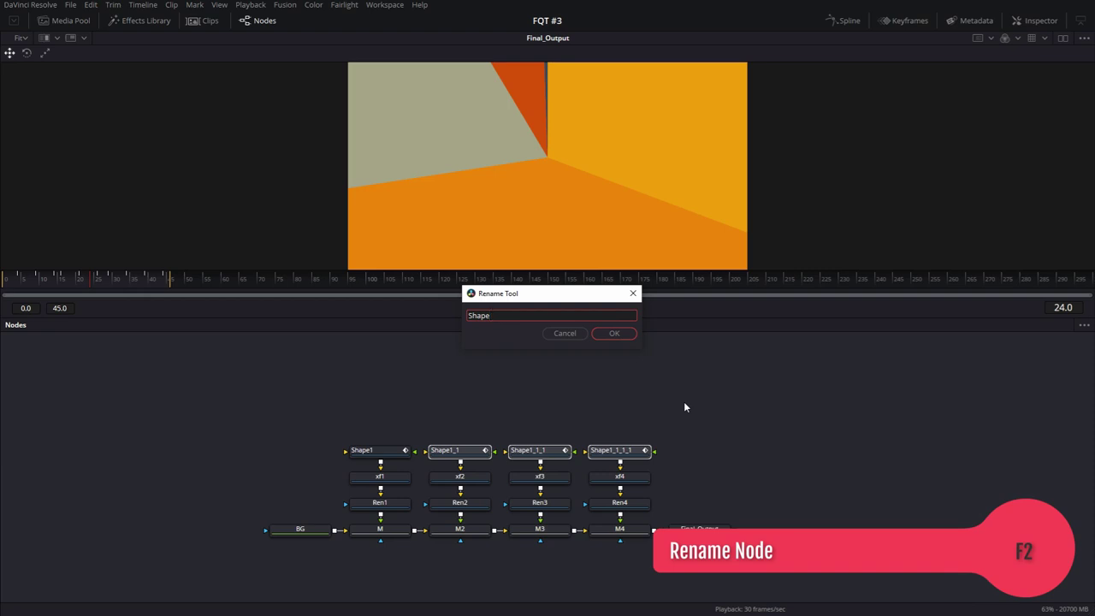
pyautogui.write('2')
pyautogui.press('Return')
# Rename Shape1_1_1 to Shape3 and start trimming the old numbering off the fourth node
pyautogui.press('End')
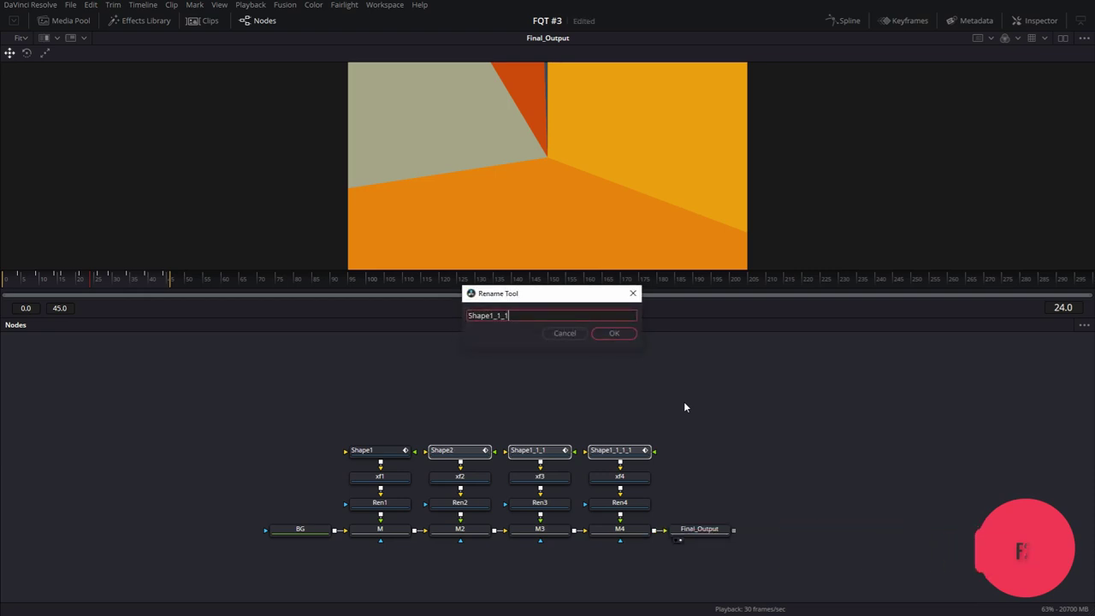
pyautogui.press('BackSpace')
pyautogui.press('BackSpace')
pyautogui.press('BackSpace')
pyautogui.write('3')
pyautogui.press('Return')
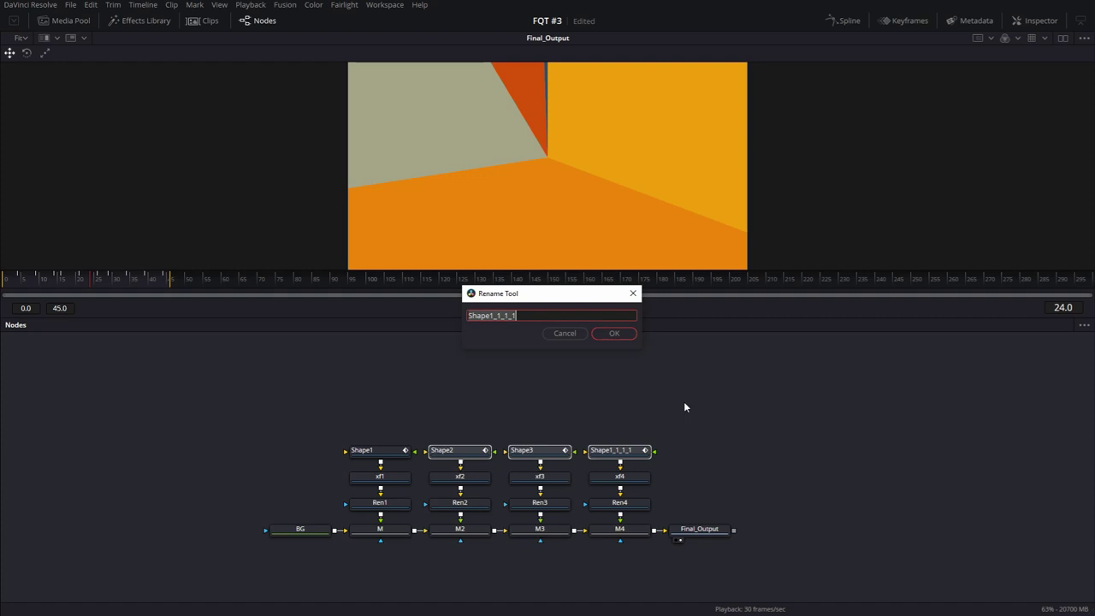
pyautogui.press('End')
pyautogui.press('BackSpace')
pyautogui.press('BackSpace')
pyautogui.press('BackSpace')
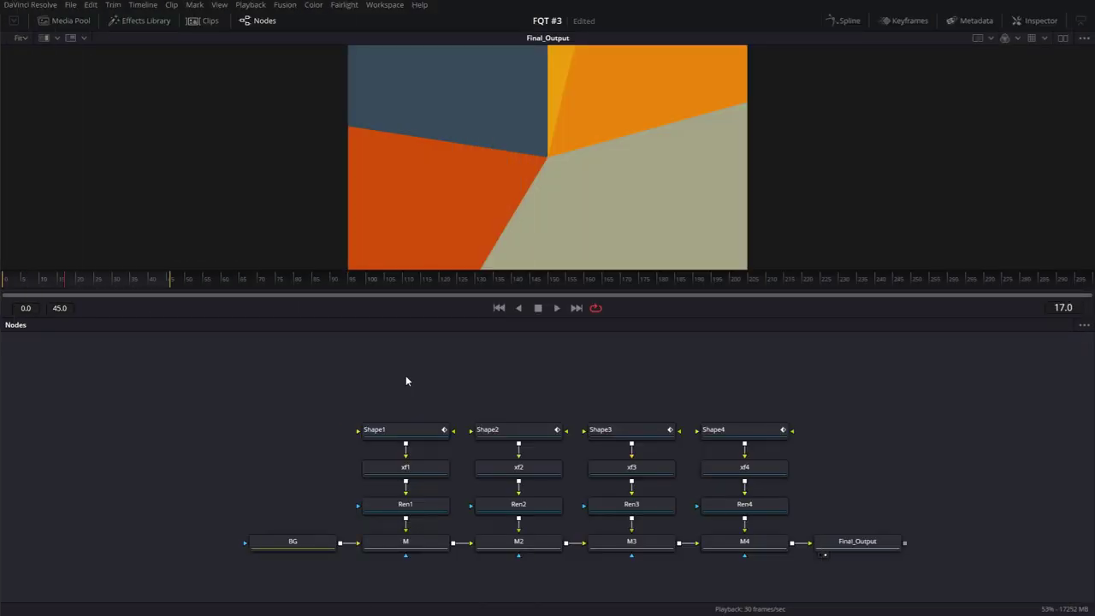
# Walk the node selection from Shape1 down the chain to M and back up to xf1
pyautogui.press('Tab')
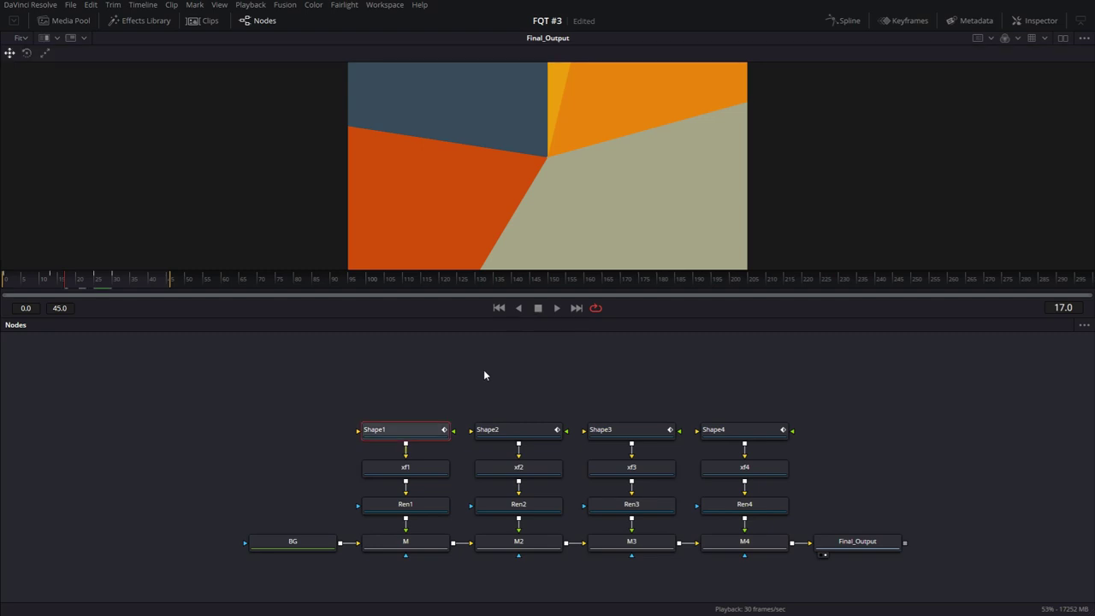
pyautogui.press('Tab')
pyautogui.press('Tab')
pyautogui.press('Tab')
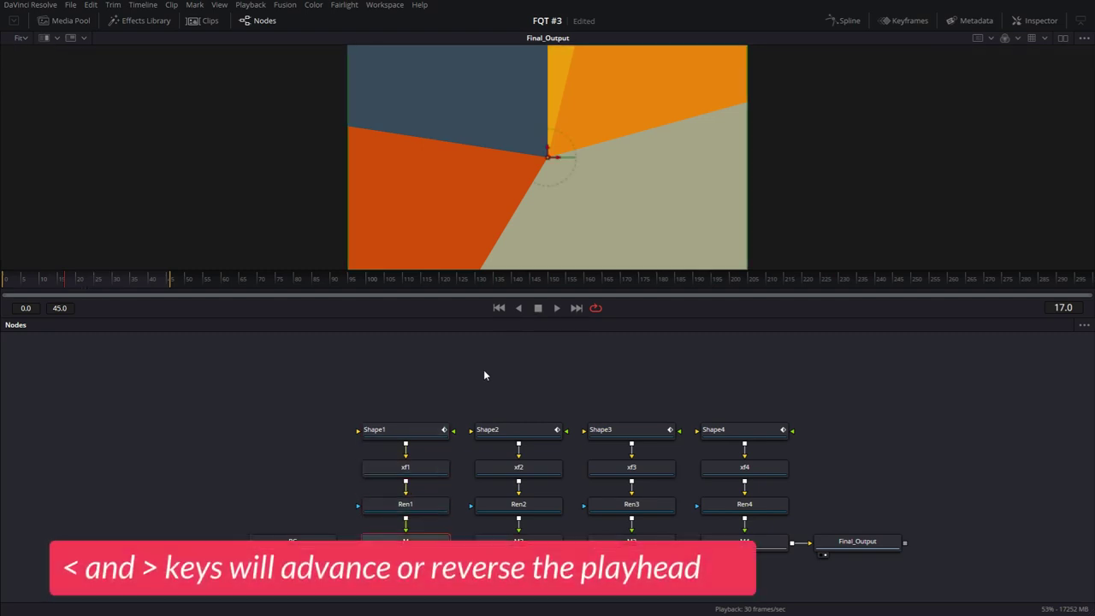
pyautogui.hotkey('shift', 'Tab')
pyautogui.hotkey('shift', 'Tab')
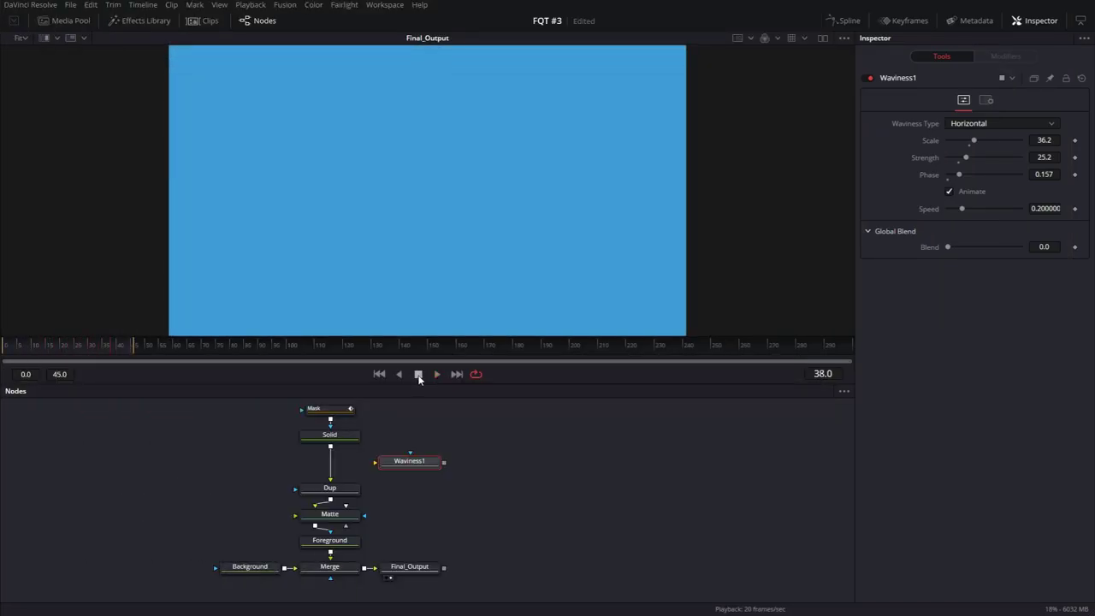
# At frame 7, splice Waviness1 between Solid and Dup, then shake it back out of the chain
pyautogui.click(418, 374)
pyautogui.click(25, 346)
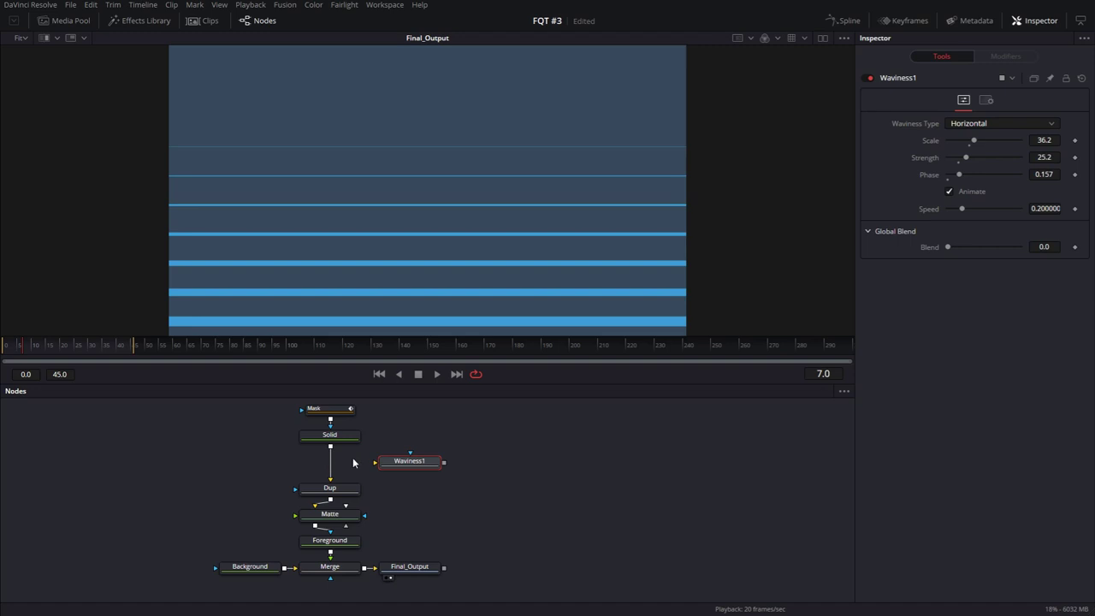
pyautogui.moveTo(330, 475)
pyautogui.mouseDown()
pyautogui.moveTo(411, 472)
pyautogui.moveTo(330, 489)
pyautogui.mouseUp()
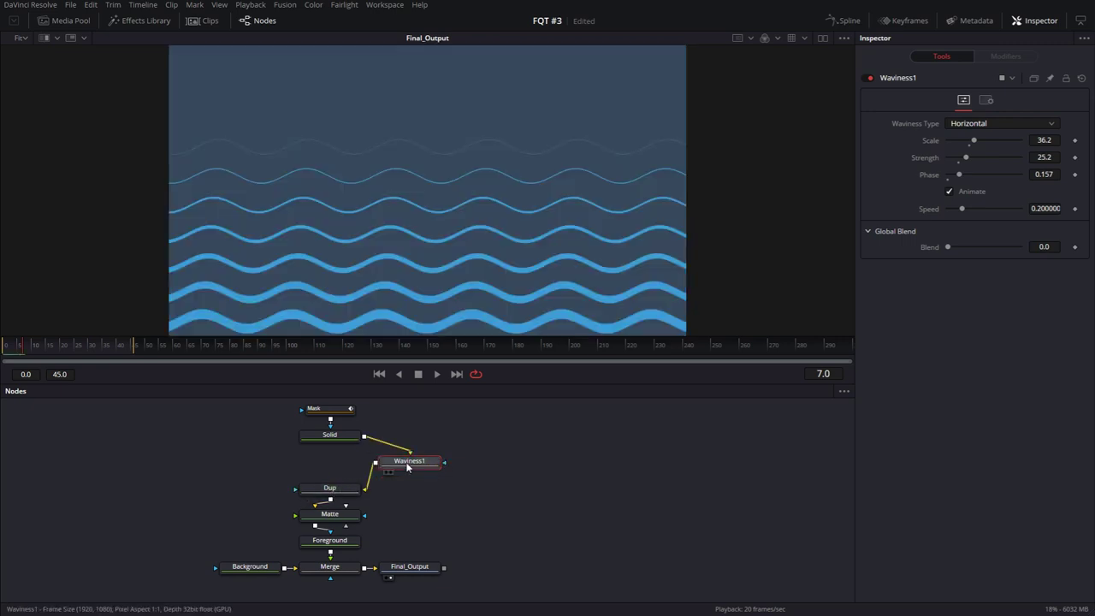
pyautogui.moveTo(408, 463)
pyautogui.mouseDown()
pyautogui.moveTo(549, 462)
pyautogui.moveTo(332, 466)
pyautogui.mouseUp()
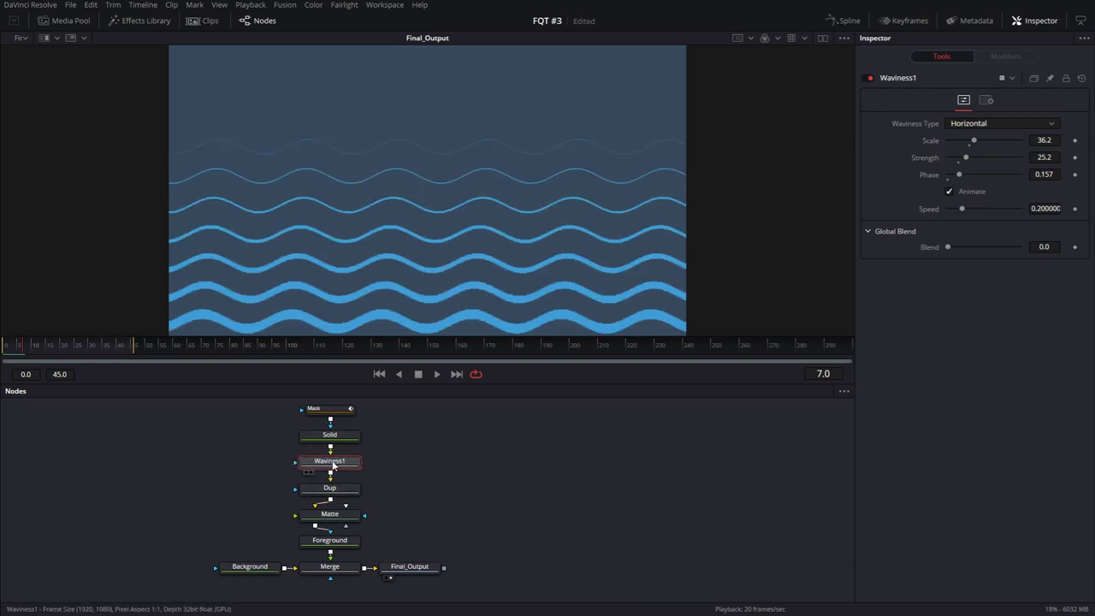
pyautogui.moveTo(332, 464); pyautogui.dragTo(439, 460)
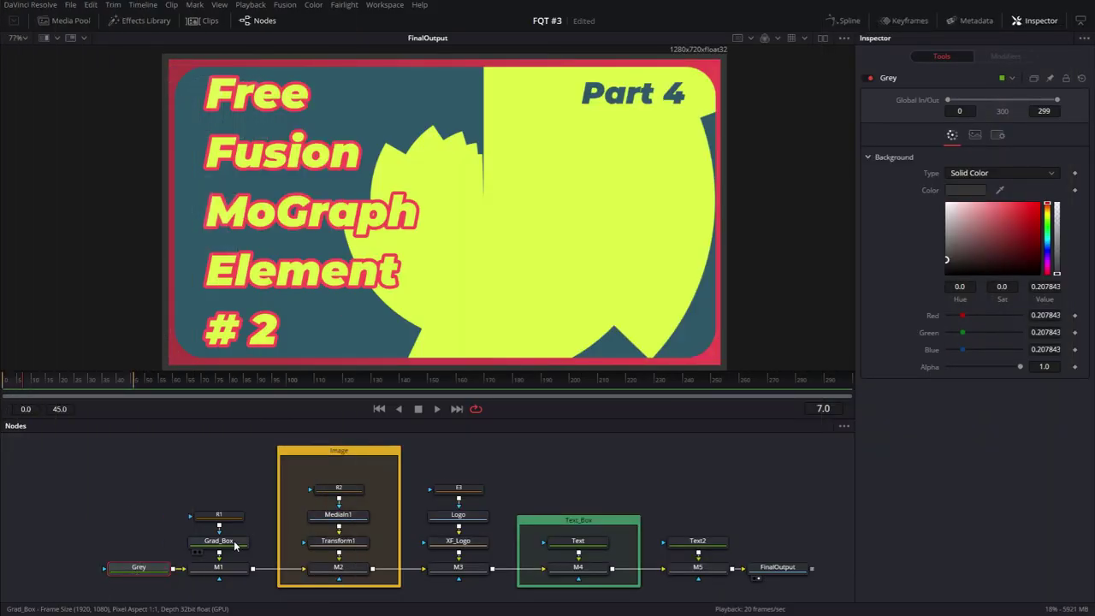
# Pin M1's Merge controls in the Inspector, then select M2 so both merges' settings show together
pyautogui.click(234, 540)
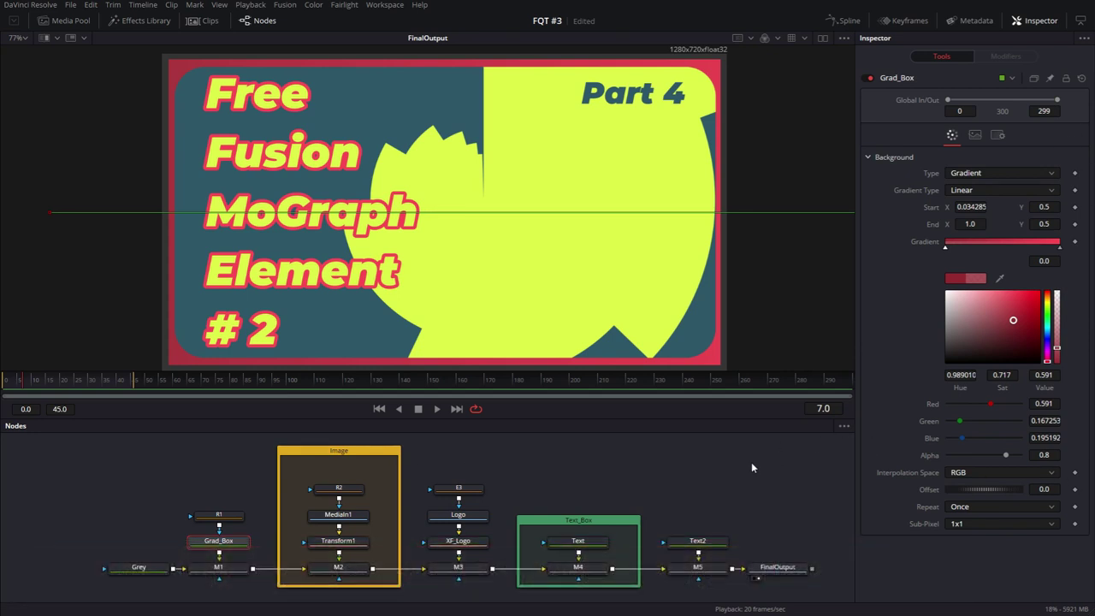
pyautogui.click(227, 572)
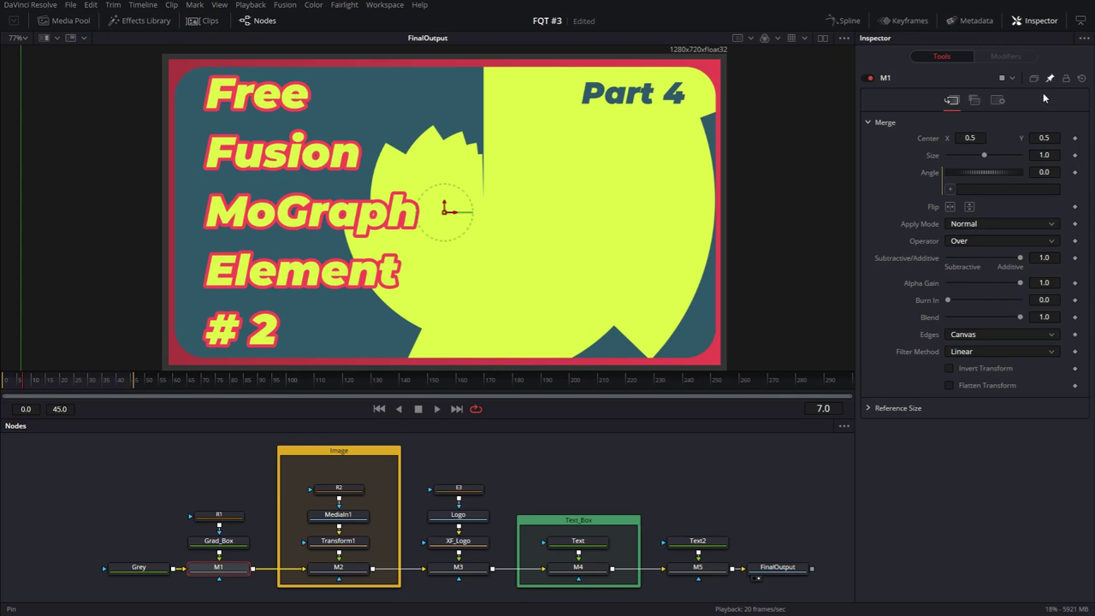
pyautogui.click(357, 566)
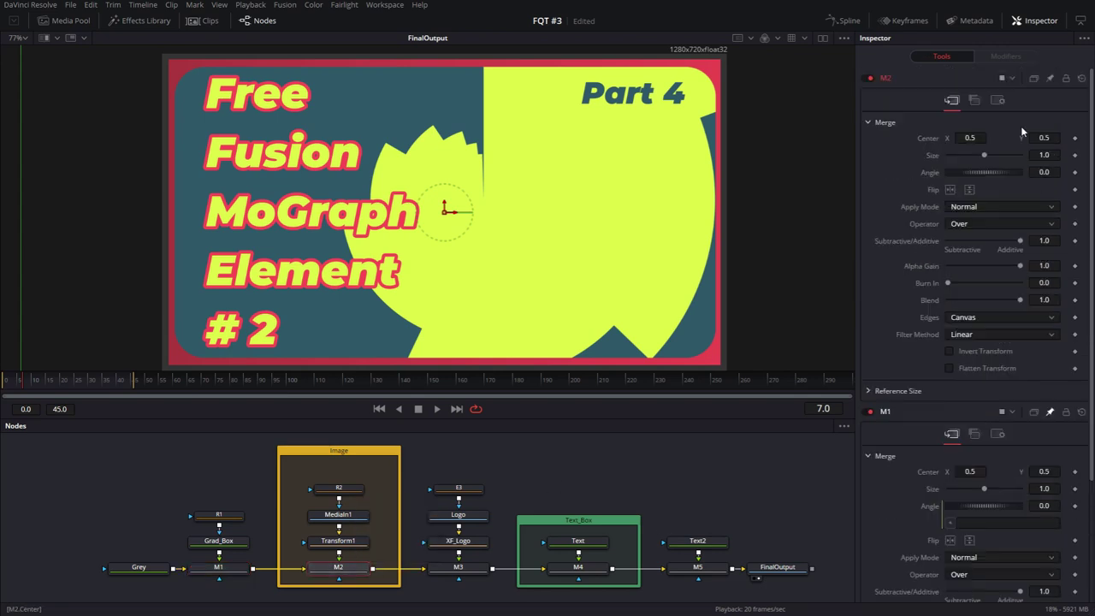
pyautogui.scroll(-2, 984, 407)
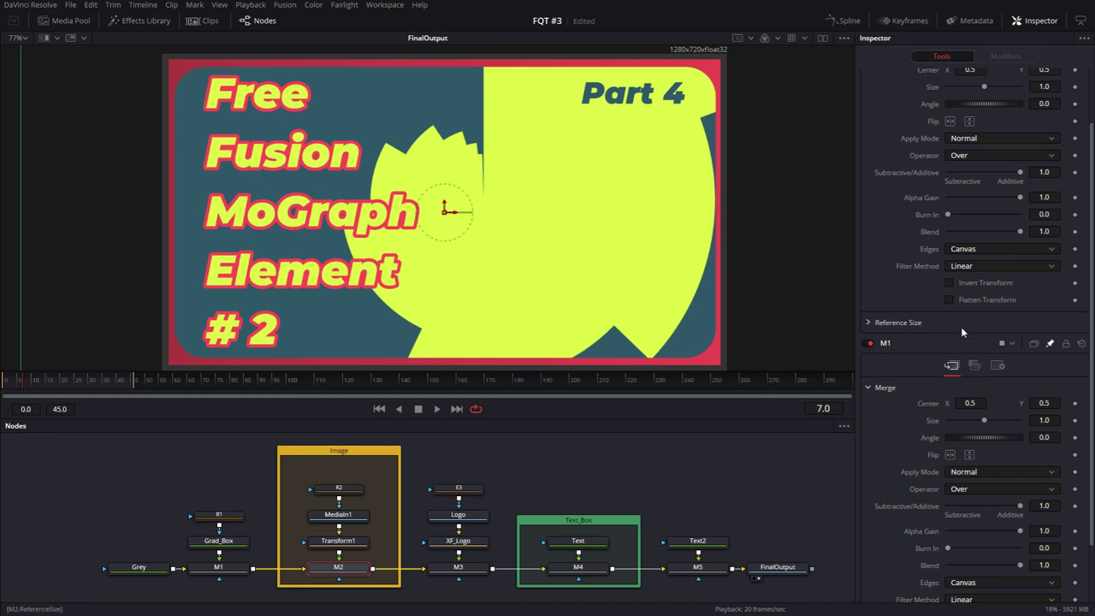
pyautogui.scroll(-2, 961, 327)
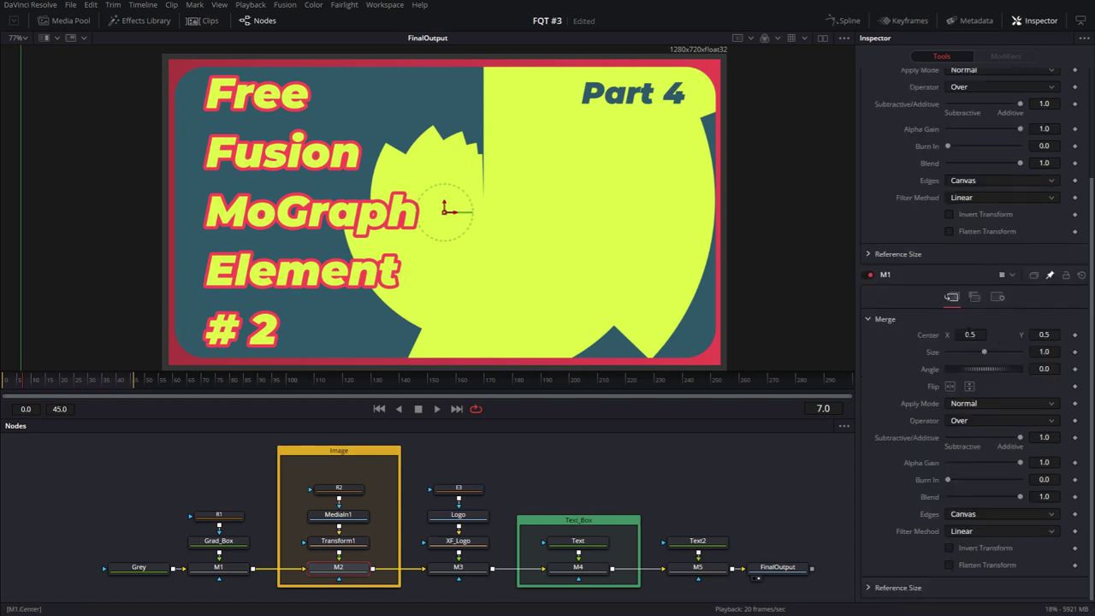
pyautogui.scroll(2, 965, 335)
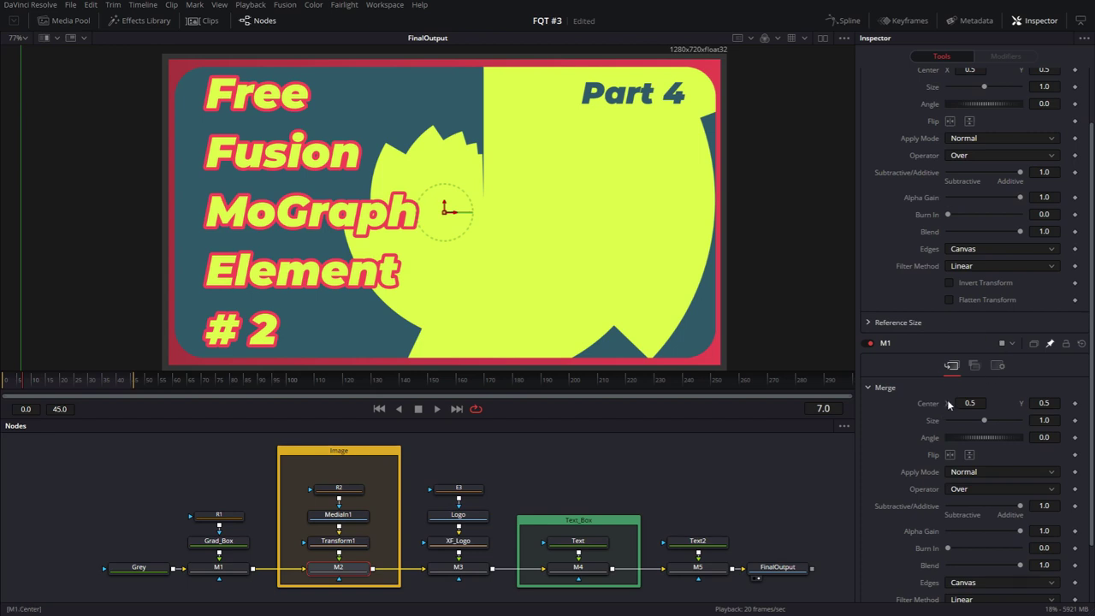
# Turn M1's Angle into an expression and pick-whip it to M2's Angle
pyautogui.click(1043, 437)
pyautogui.write('-')
pyautogui.press('Tab')
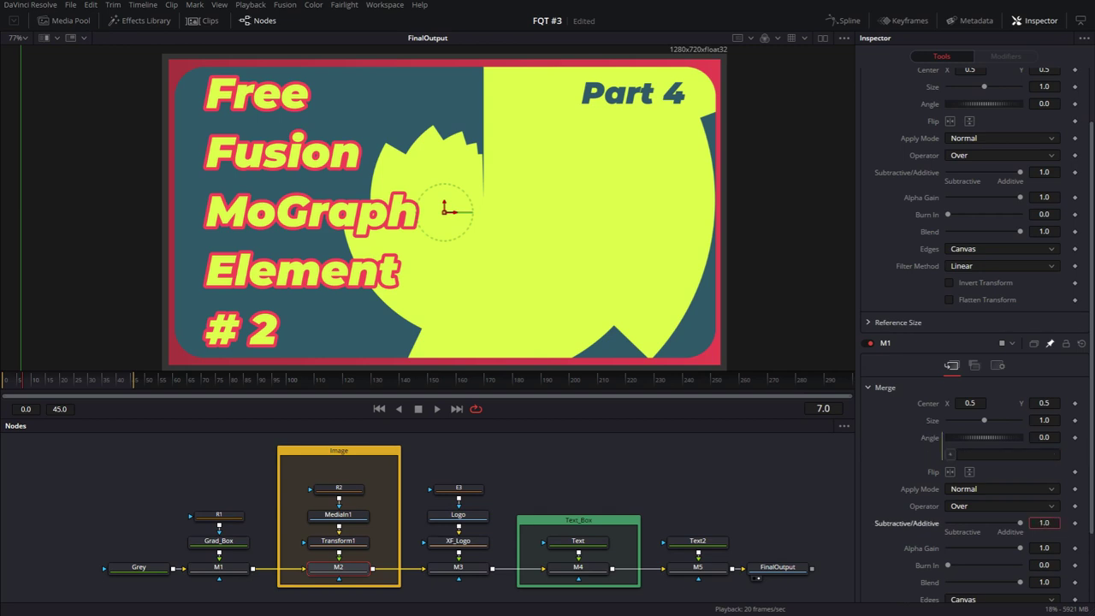
pyautogui.scroll(2, 1006, 421)
pyautogui.moveTo(949, 522); pyautogui.dragTo(933, 171)
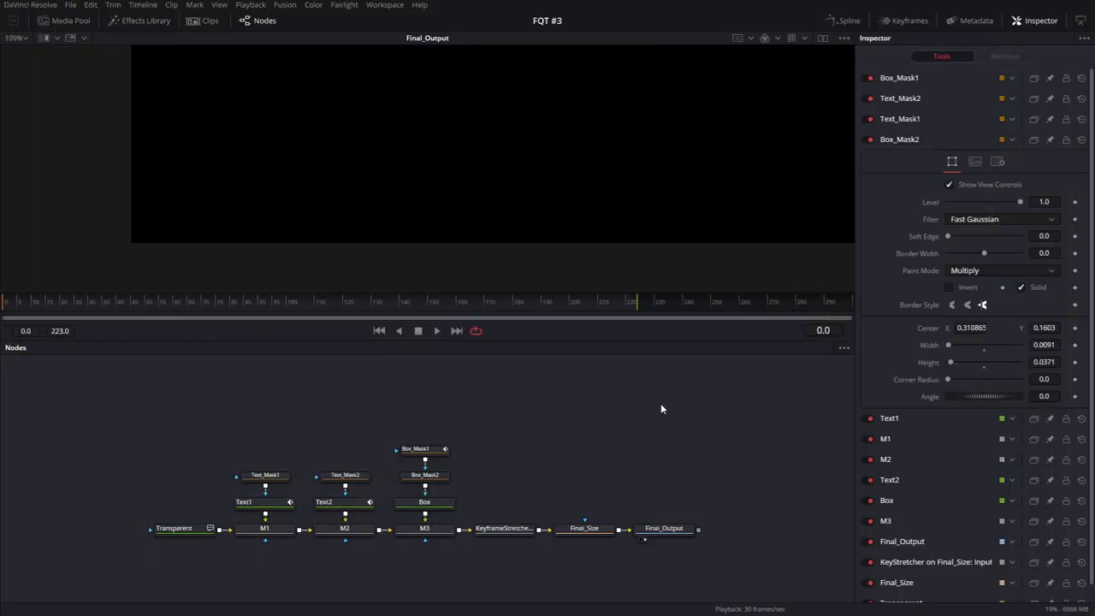
# Play the title comp, select all its nodes and create a macro from Final_Output's Macro menu
pyautogui.press('space')
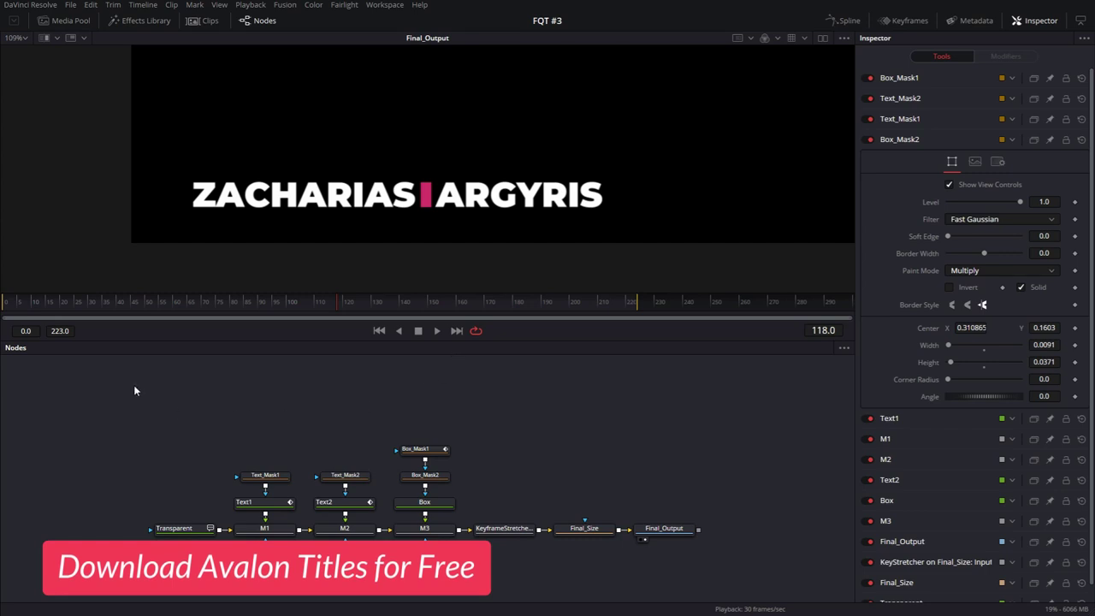
pyautogui.moveTo(133, 385); pyautogui.dragTo(742, 593)
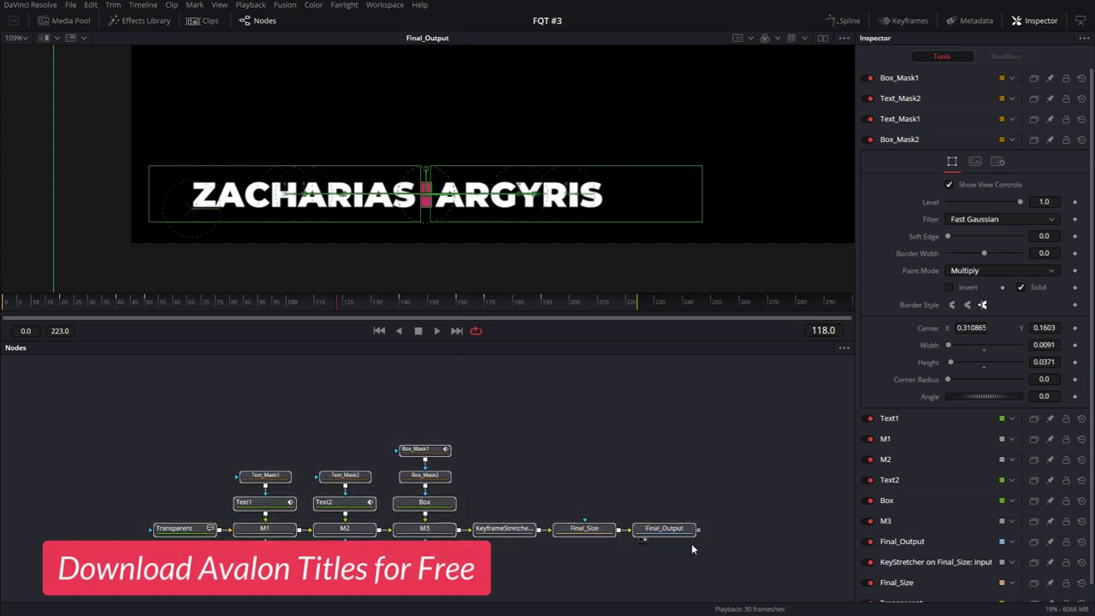
pyautogui.click(671, 529)
pyautogui.rightClick(670, 529)
pyautogui.moveTo(708, 346)
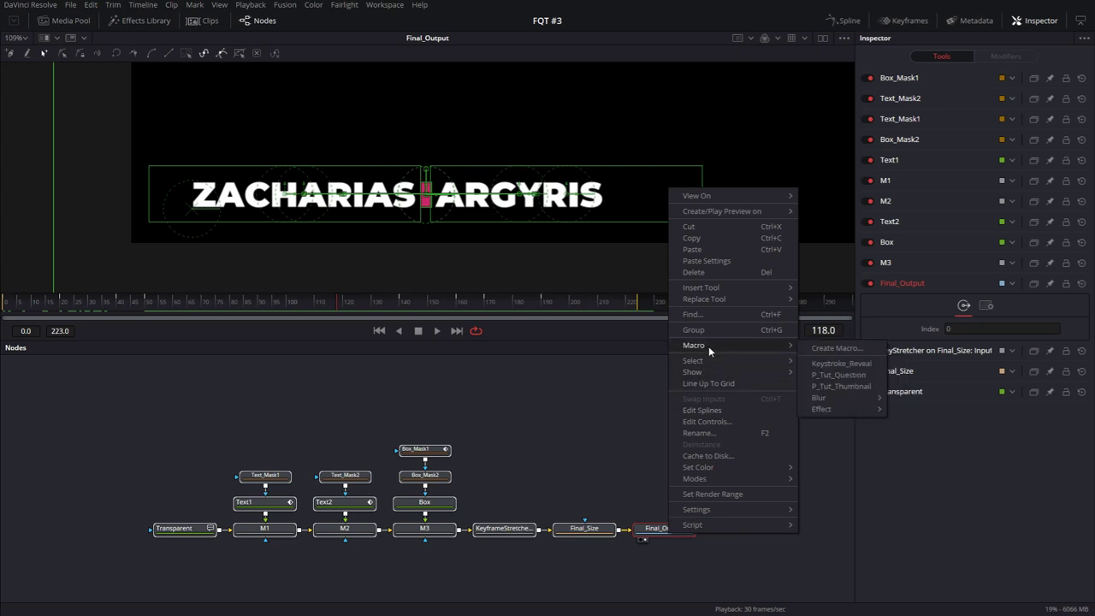
pyautogui.click(828, 346)
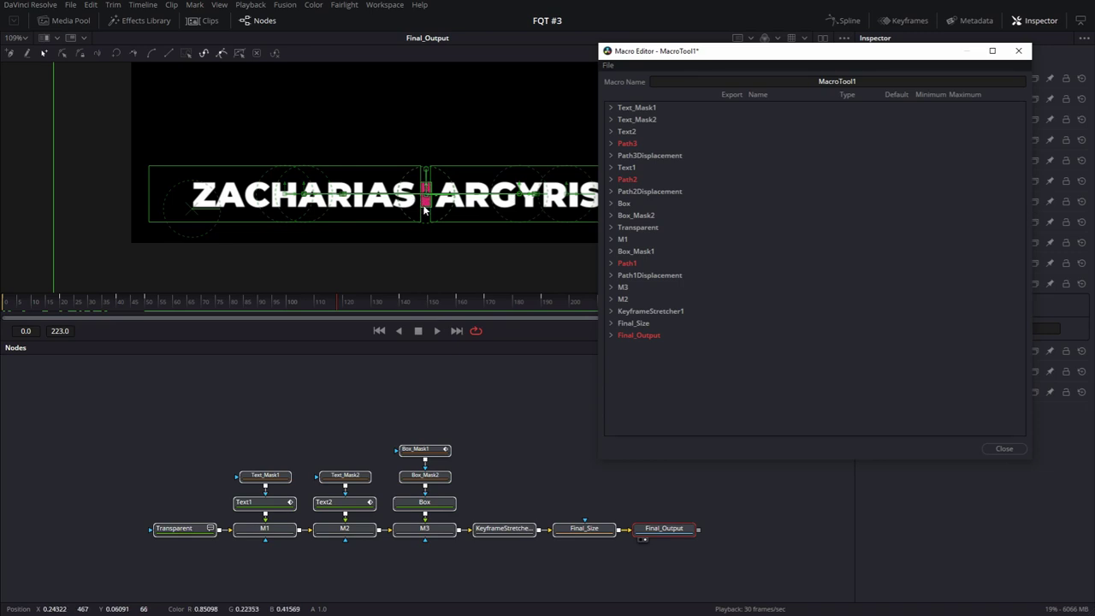
# Discard the first macro draft and reselect nodes in order: Text1, Text2, Box, then the rest
pyautogui.click(1004, 448)
pyautogui.click(872, 285)
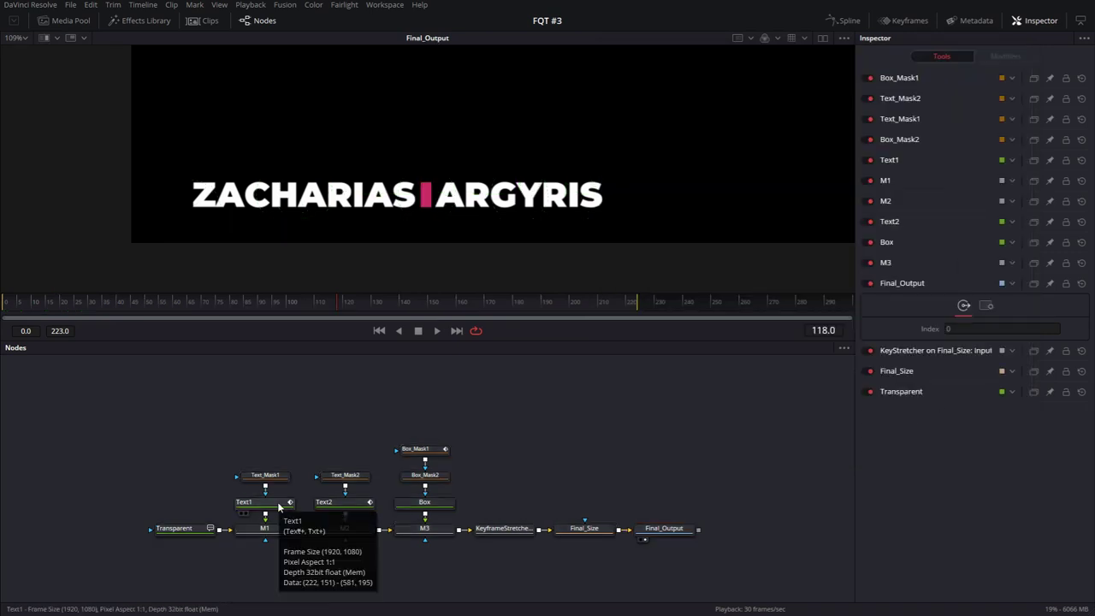
pyautogui.click(278, 507)
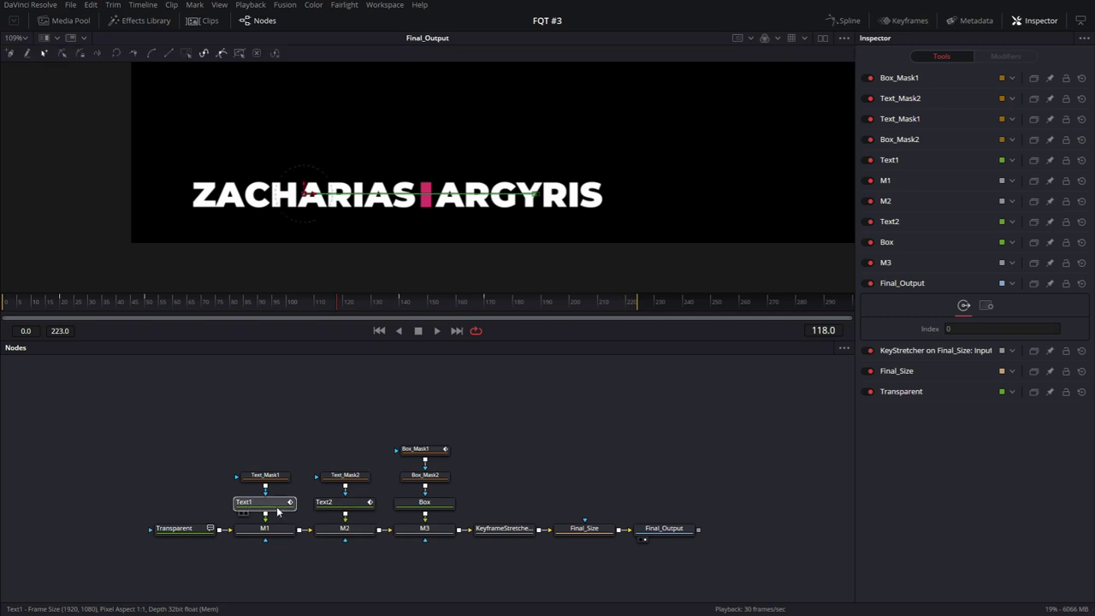
pyautogui.keyDown('ctrl'); pyautogui.click(345, 510); pyautogui.keyUp('ctrl')
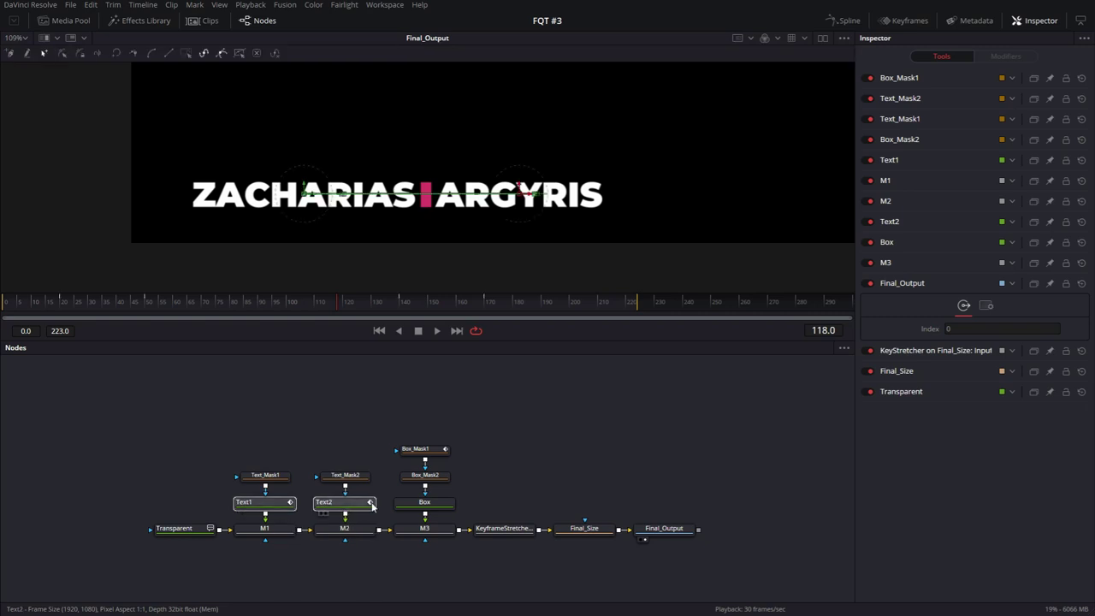
pyautogui.keyDown('ctrl'); pyautogui.click(412, 507); pyautogui.keyUp('ctrl')
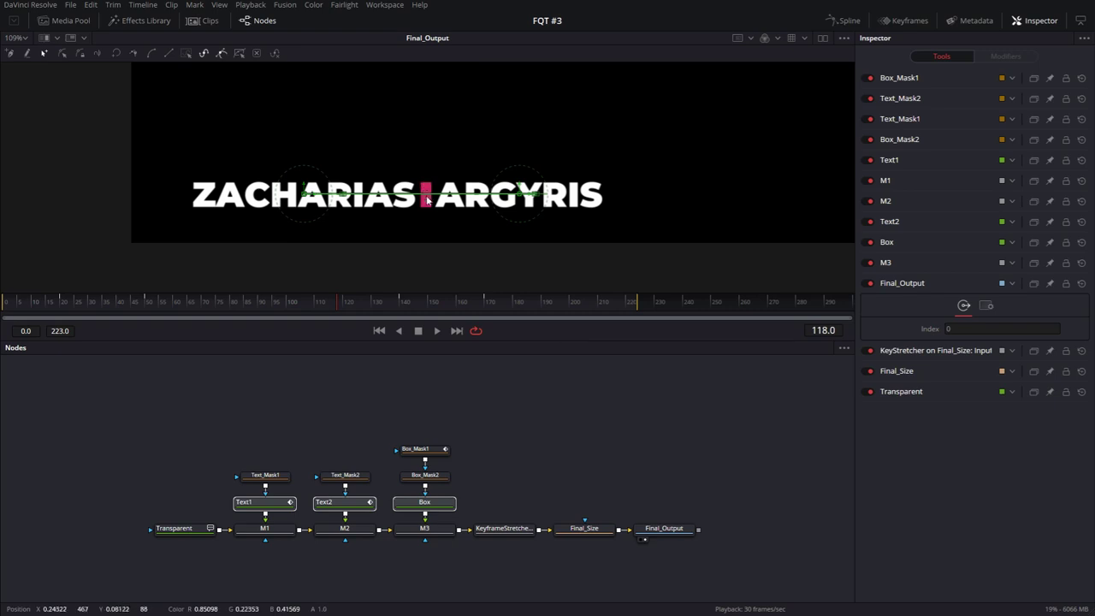
pyautogui.moveTo(720, 556); pyautogui.dragTo(147, 516)
pyautogui.moveTo(216, 408); pyautogui.dragTo(472, 477)
# Create a new macro from the ordered selection and collapse Text1's parameters in it
pyautogui.rightClick(685, 534)
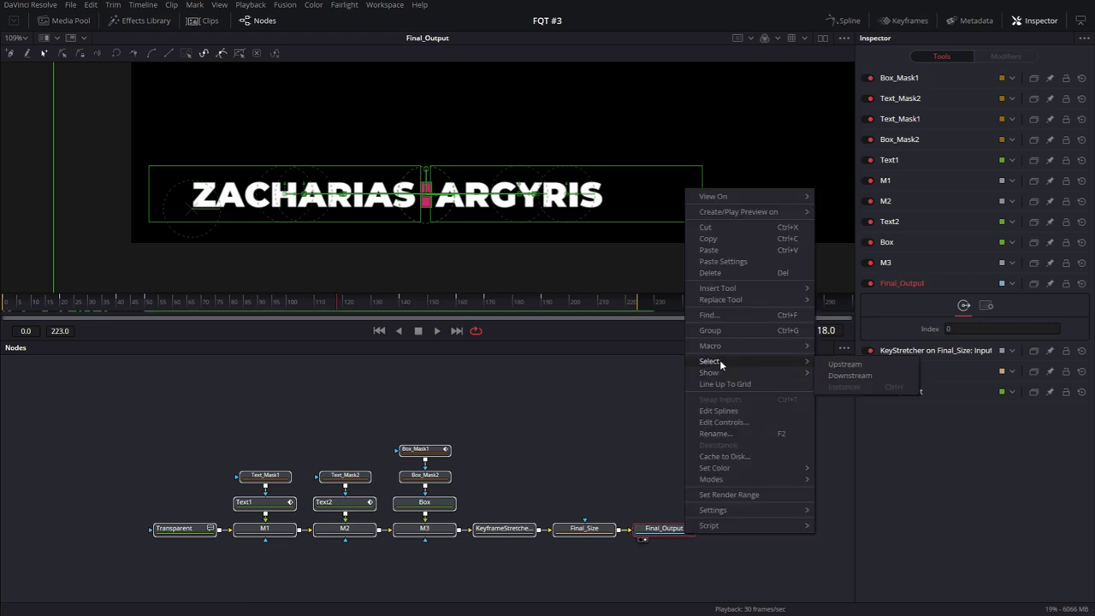
pyautogui.moveTo(721, 352)
pyautogui.click(860, 349)
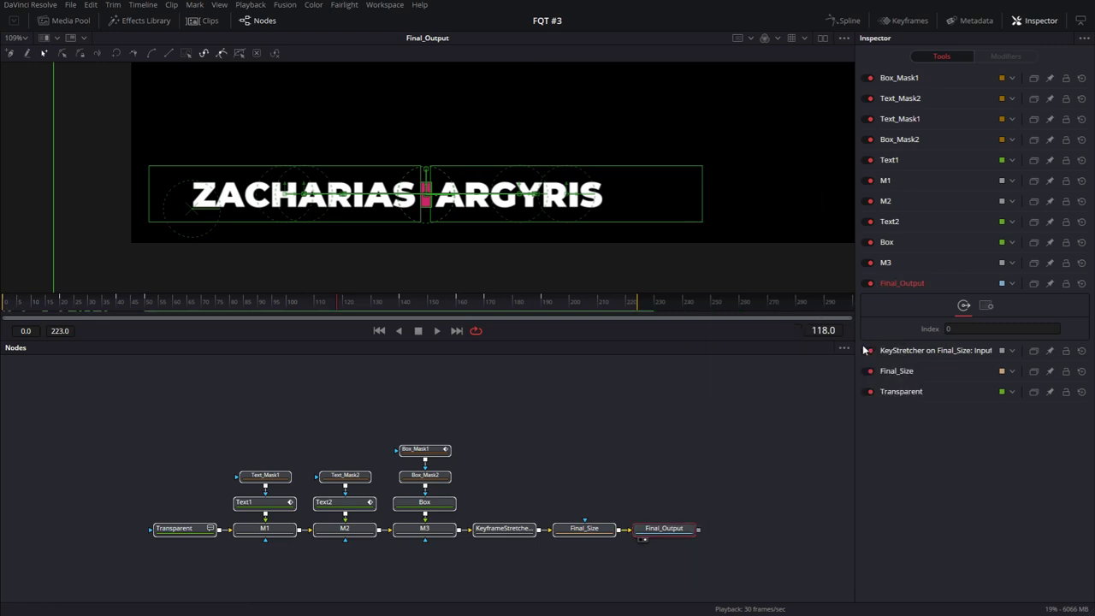
pyautogui.click(611, 107)
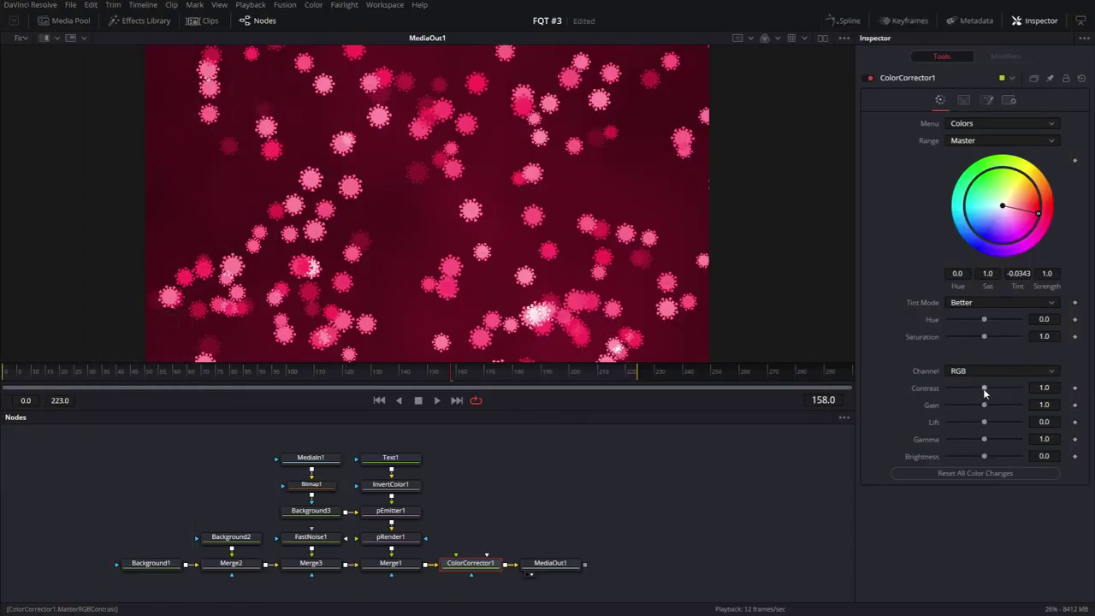
# Push ColorCorrector1's Contrast to about 2.17, fine-tune it in small steps, then reset it to 1.0
pyautogui.moveTo(984, 388)
pyautogui.mouseDown()
pyautogui.moveTo(1007, 392)
pyautogui.moveTo(970, 391)
pyautogui.moveTo(992, 392)
pyautogui.moveTo(984, 393)
pyautogui.mouseUp()
pyautogui.moveTo(983, 388); pyautogui.dragTo(969, 395)
pyautogui.doubleClick(983, 390)
pyautogui.moveTo(983, 387); pyautogui.dragTo(1000, 387)
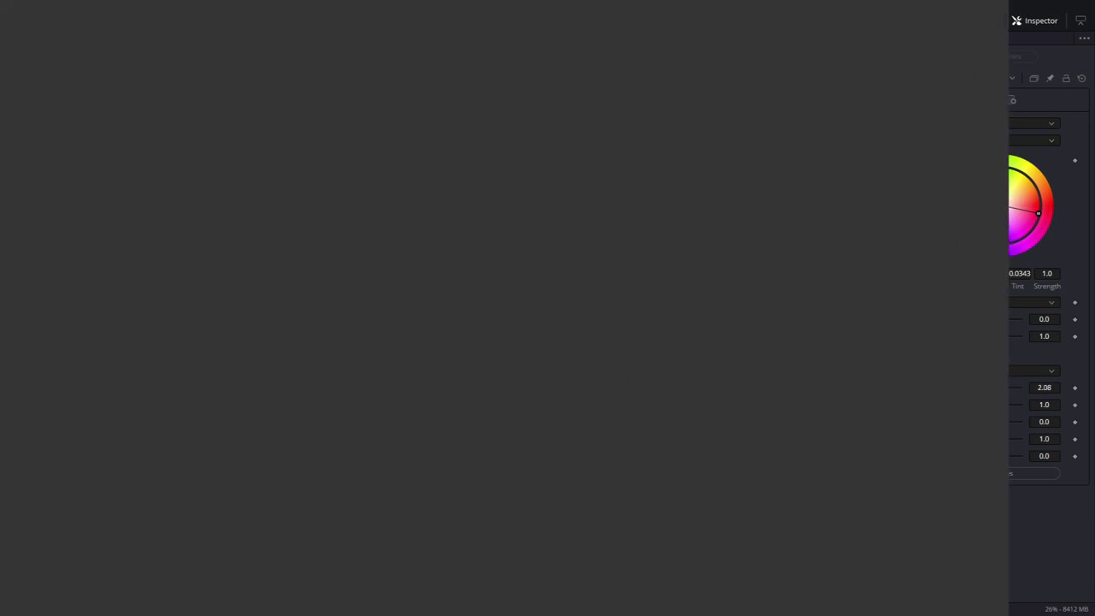